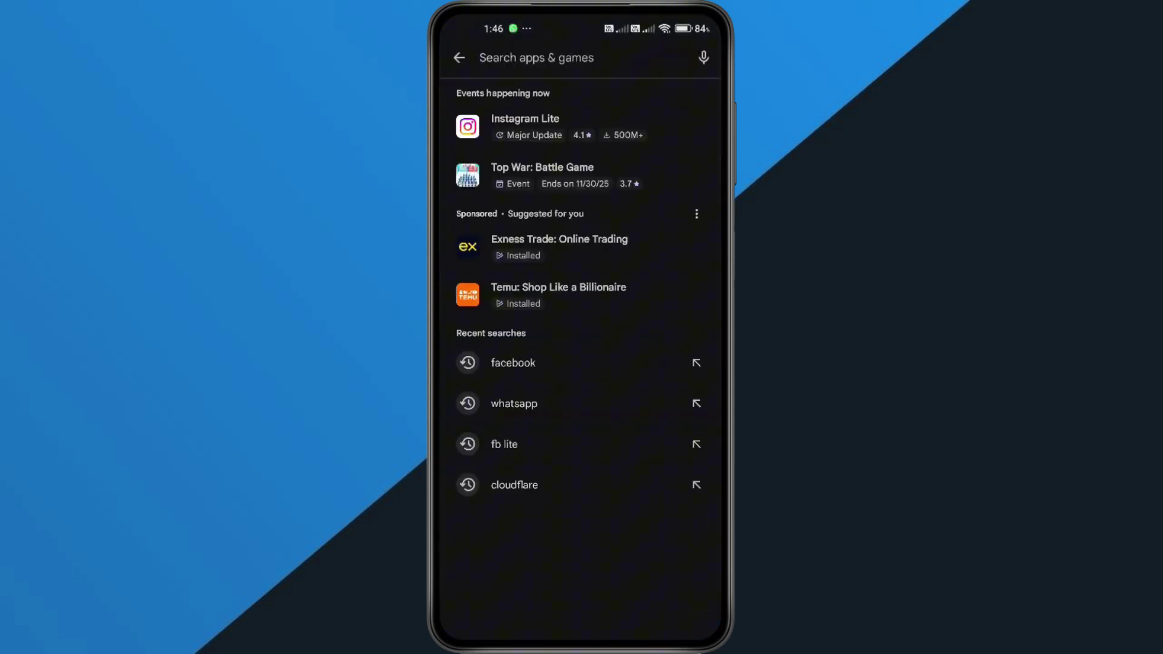
- Search the store for roblox, open its installed app page, then return home
{"action": "left_click", "coordinate": [524, 620]}
{"action": "type", "text": "ro"}
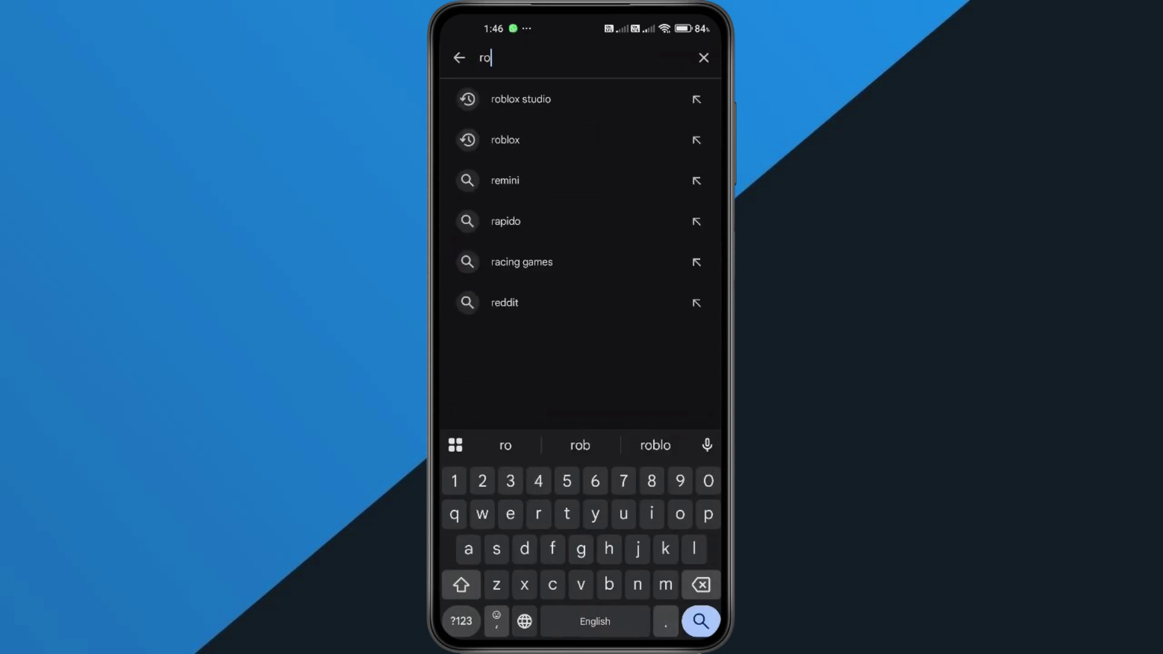
{"action": "type", "text": "v"}
{"action": "key", "text": "BackSpace"}
{"action": "type", "text": "blo"}
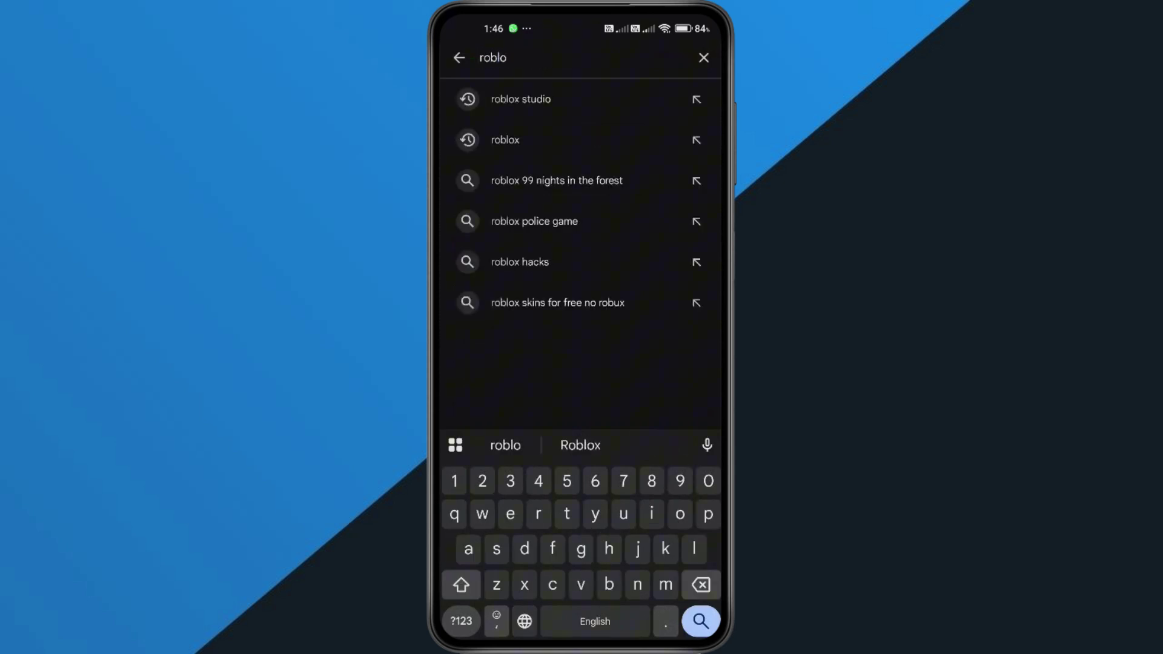
{"action": "left_click", "coordinate": [506, 139]}
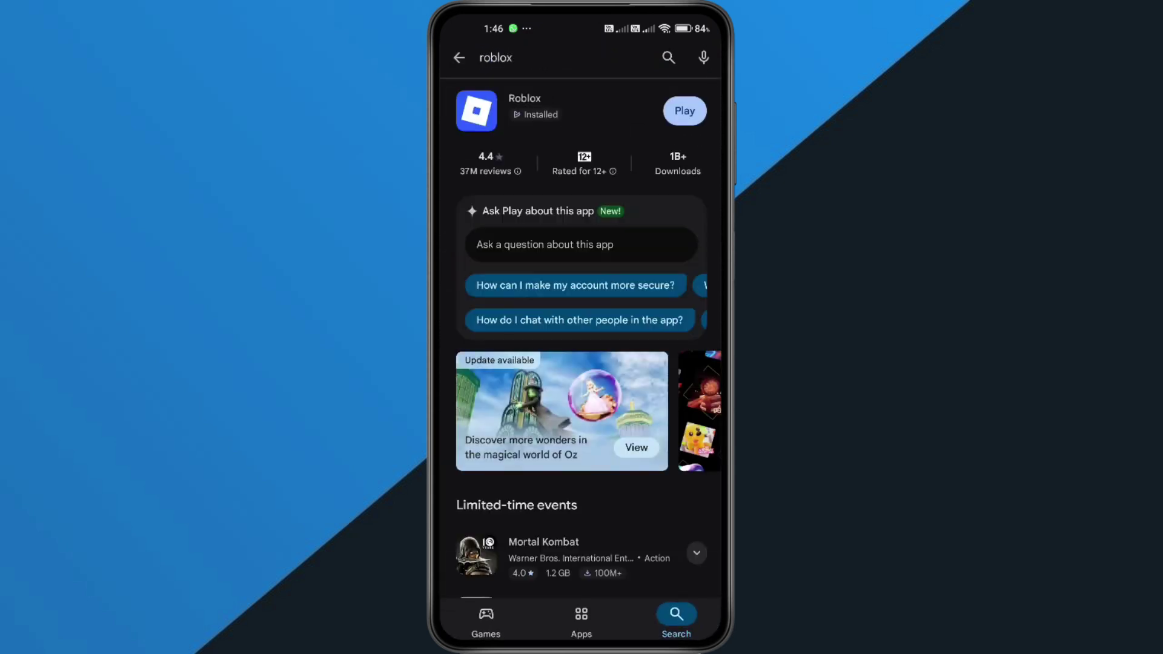
{"action": "left_click", "coordinate": [525, 100]}
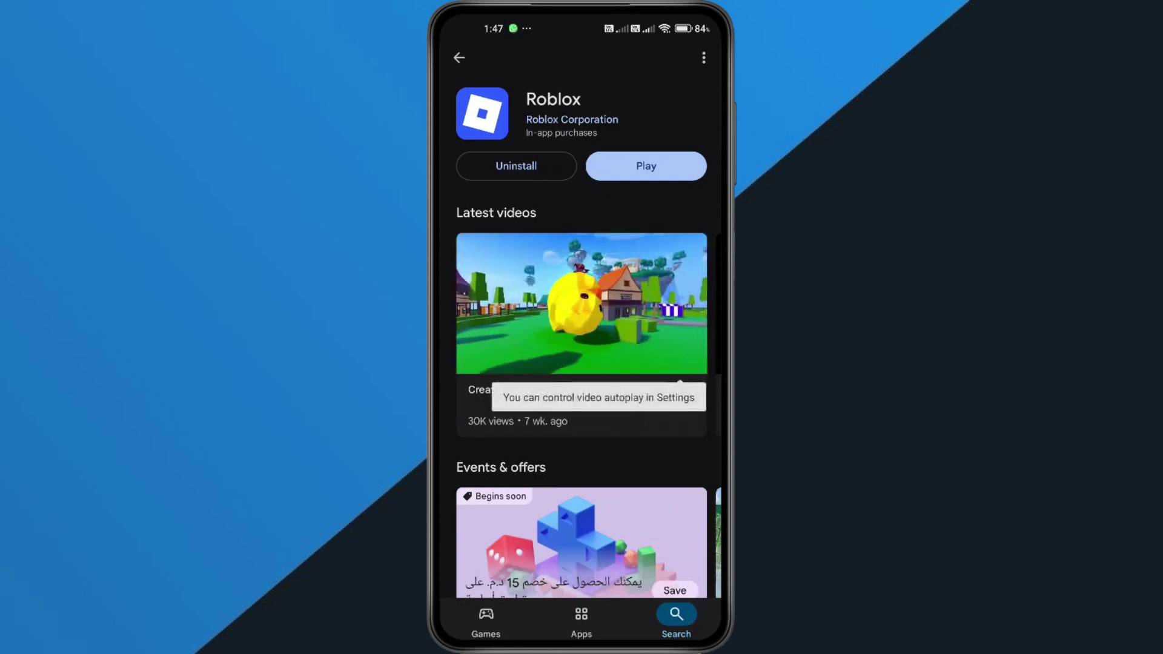
{"action": "key", "text": "Home"}
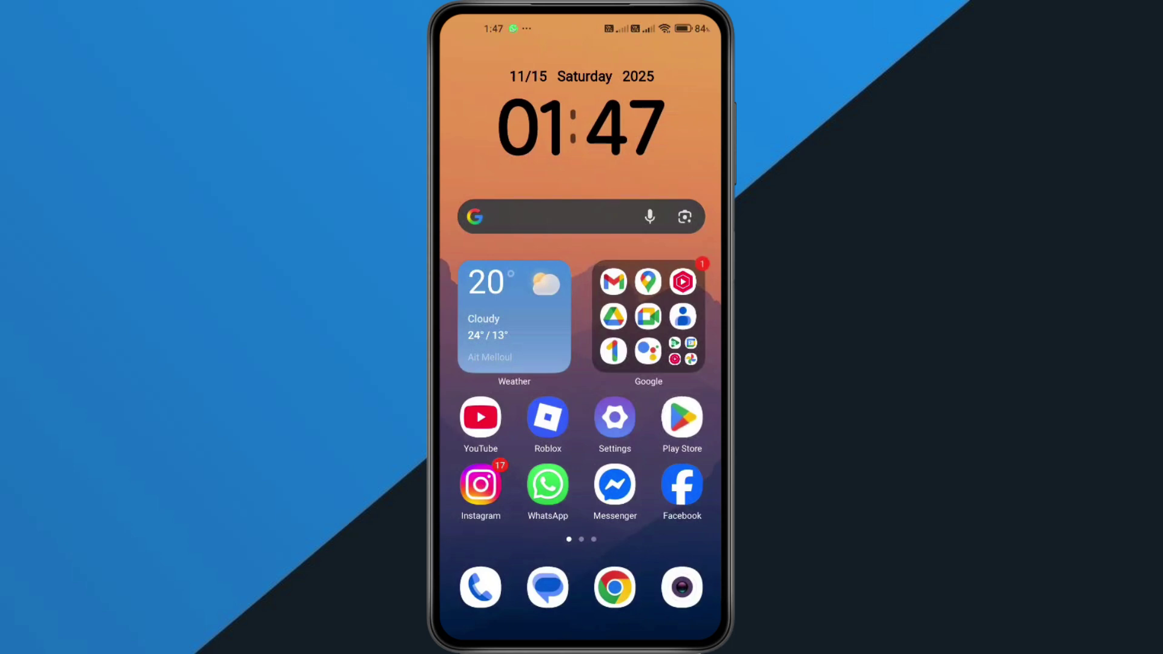
- Find Roblox under Settings > Apps > Manage apps and open its App info (version 2.698.941, 510 MB)
{"action": "left_click", "coordinate": [615, 417]}
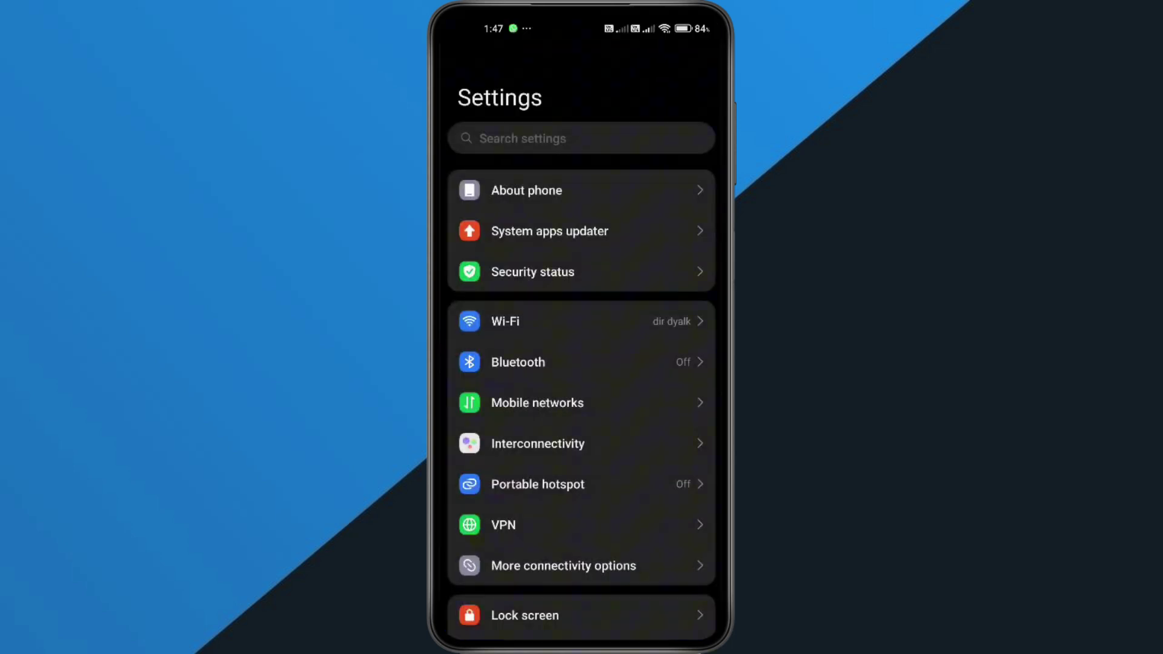
{"action": "scroll", "coordinate": [582, 364], "scroll_direction": "down", "scroll_amount": 5}
{"action": "scroll", "coordinate": [582, 364], "scroll_direction": "down", "scroll_amount": 3}
{"action": "left_click", "coordinate": [527, 434]}
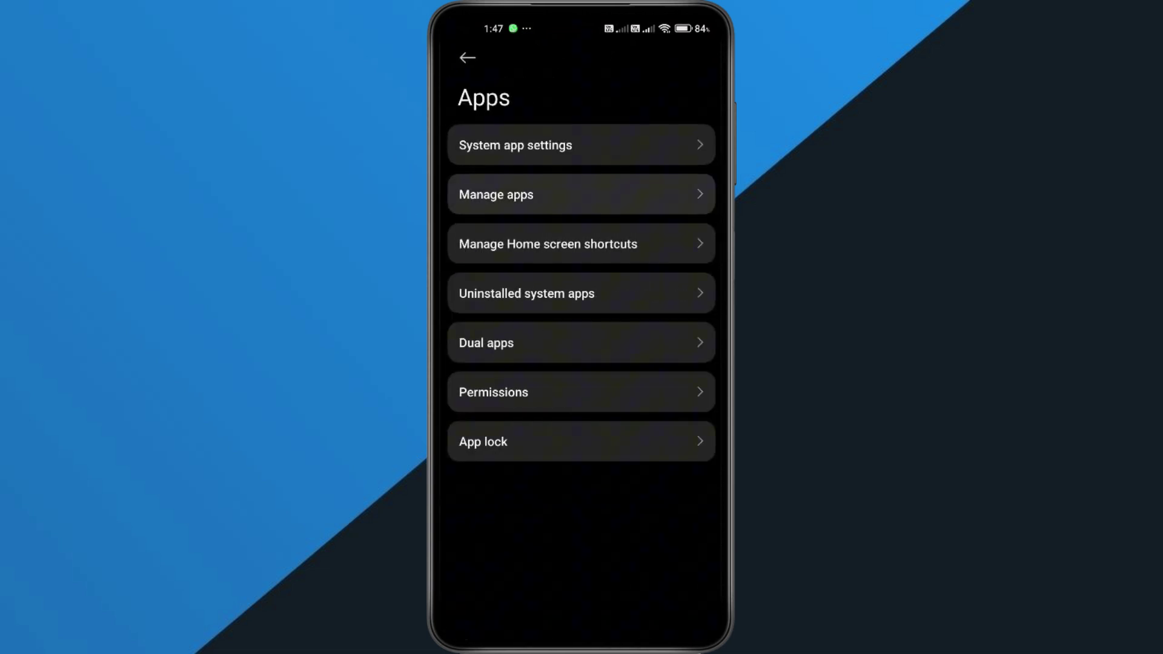
{"action": "left_click", "coordinate": [496, 194]}
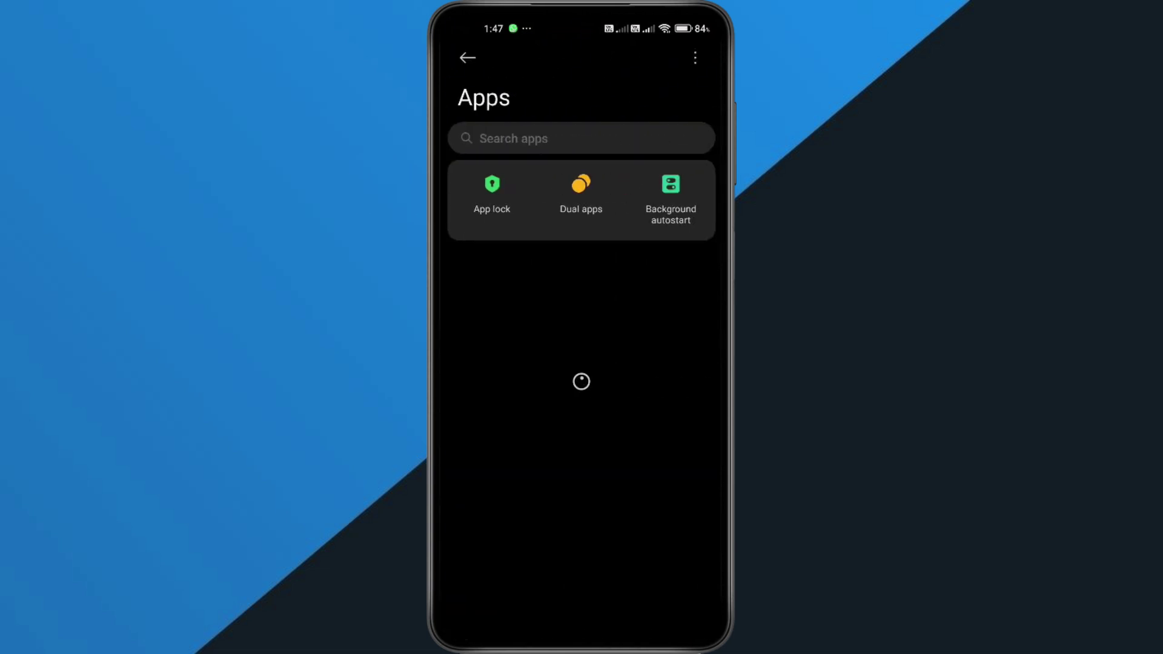
{"action": "left_click", "coordinate": [582, 138]}
{"action": "type", "text": "roblo"}
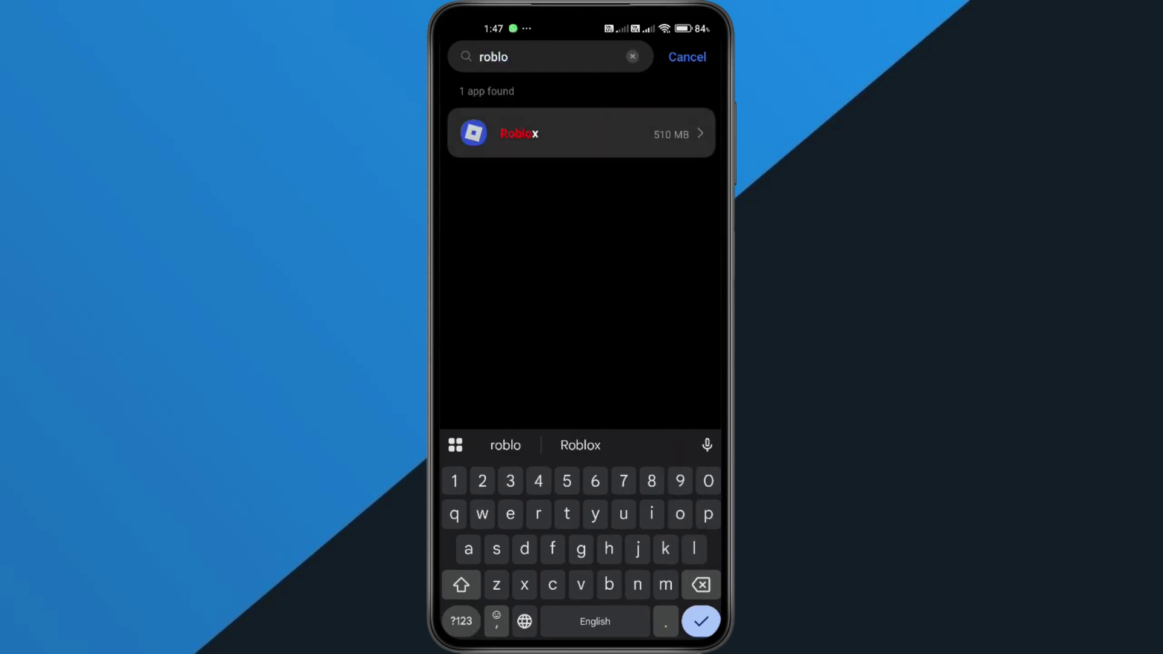
{"action": "left_click", "coordinate": [519, 134]}
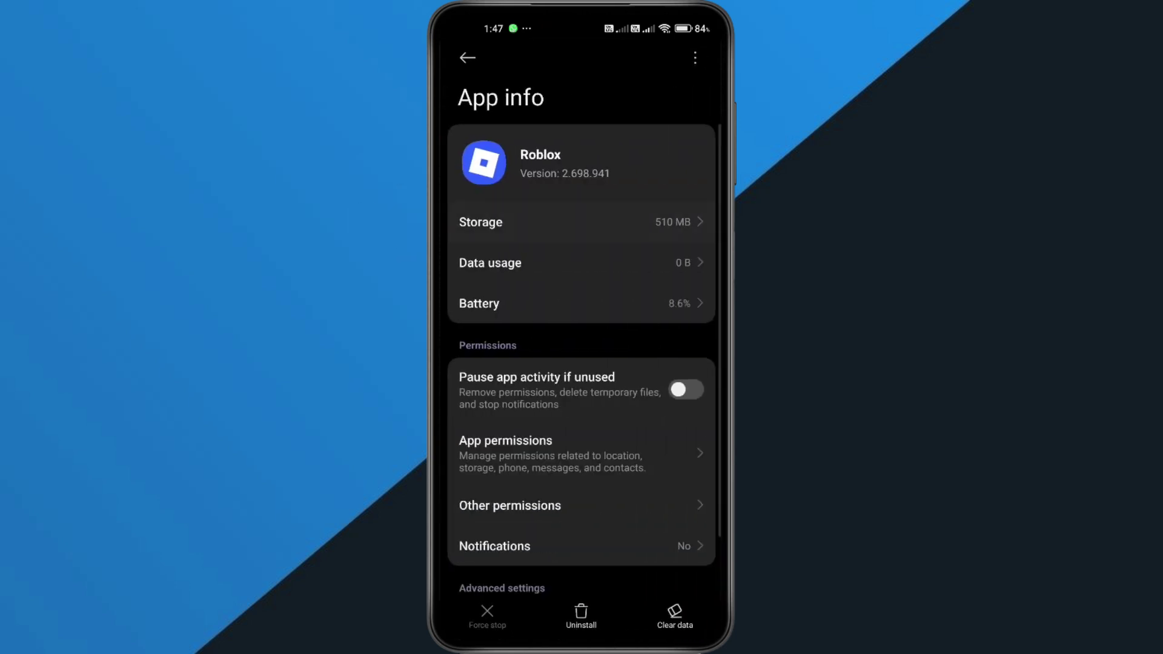
- Clear Roblox's cache from its Storage page, bringing cache to 0 B and total to 431 MB
{"action": "left_click", "coordinate": [481, 222]}
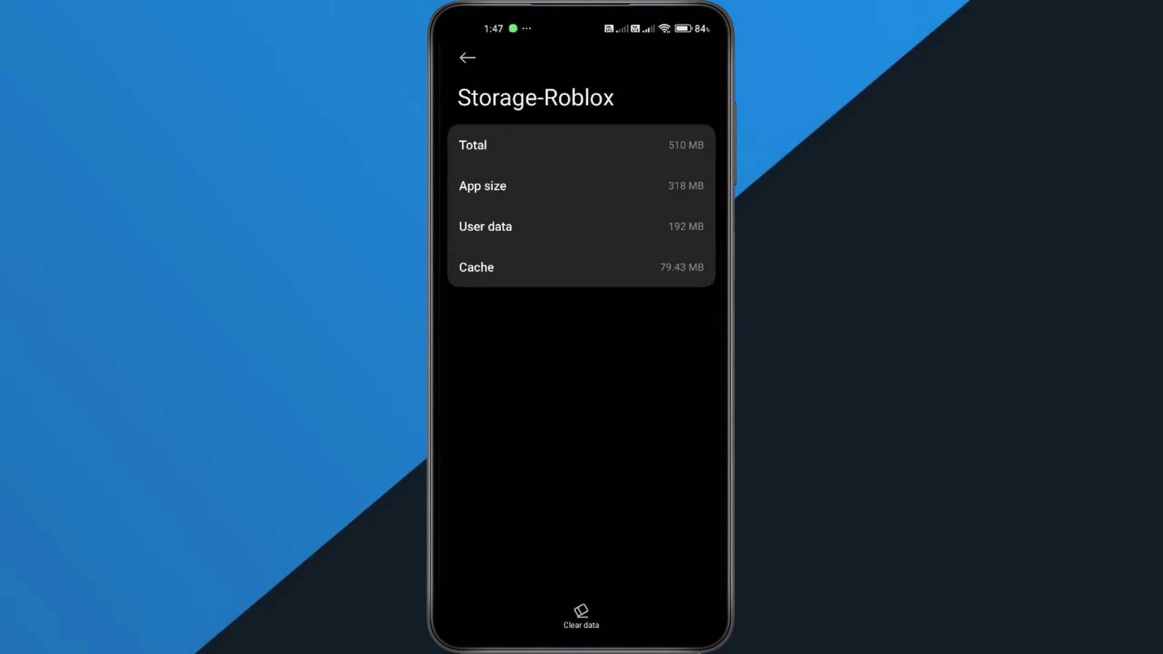
{"action": "left_click", "coordinate": [581, 617]}
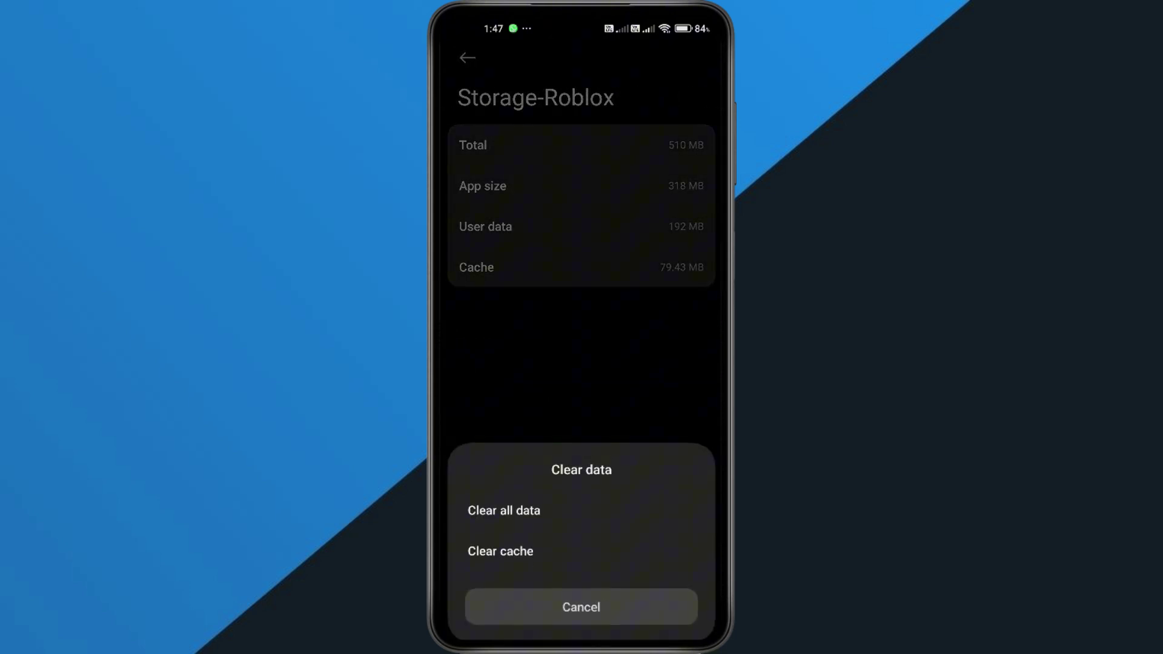
{"action": "left_click", "coordinate": [501, 544]}
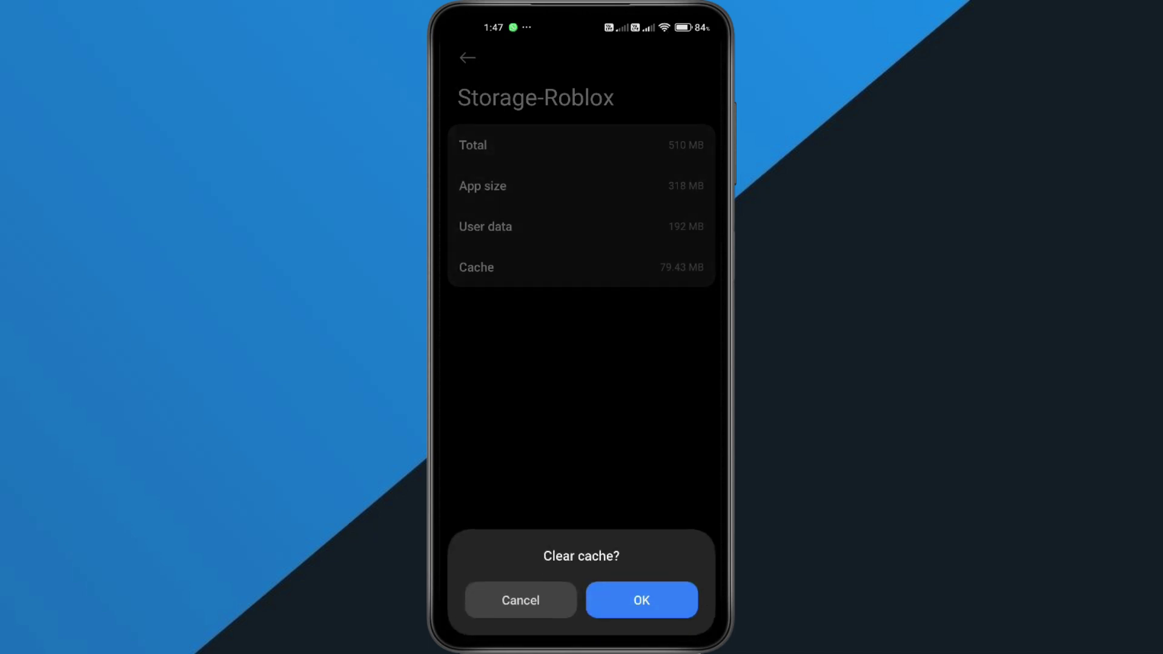
{"action": "left_click", "coordinate": [641, 601]}
- Cancel the Clear all data prompt, keeping 113 MB user data, and return home
{"action": "left_click", "coordinate": [580, 617]}
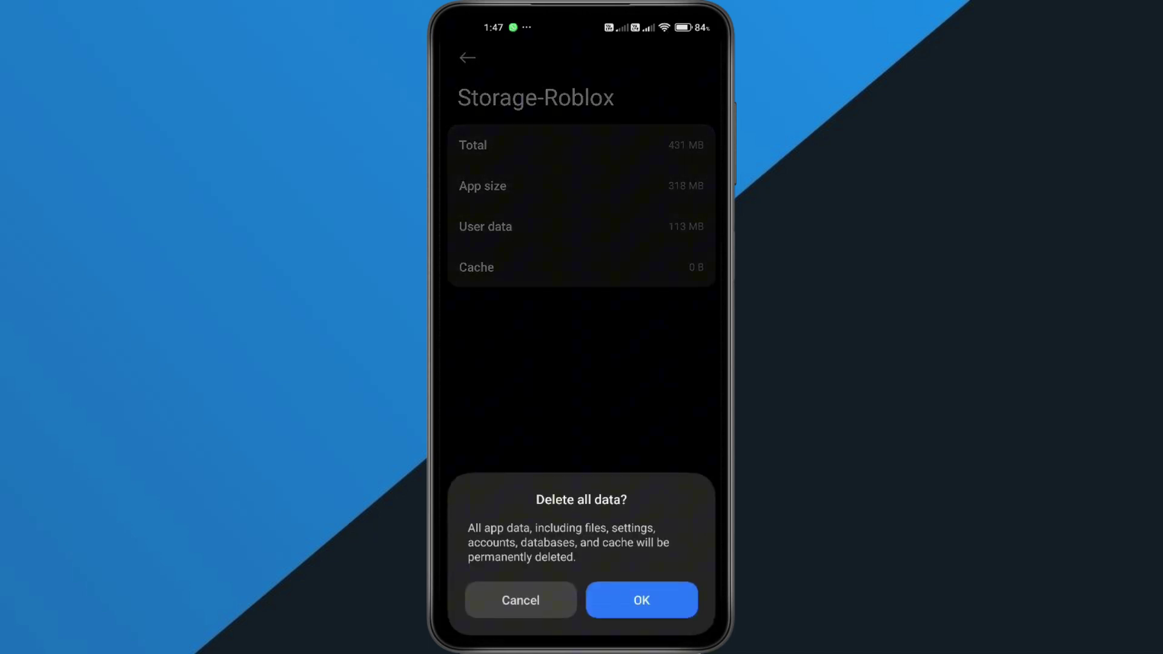
{"action": "left_click", "coordinate": [642, 599]}
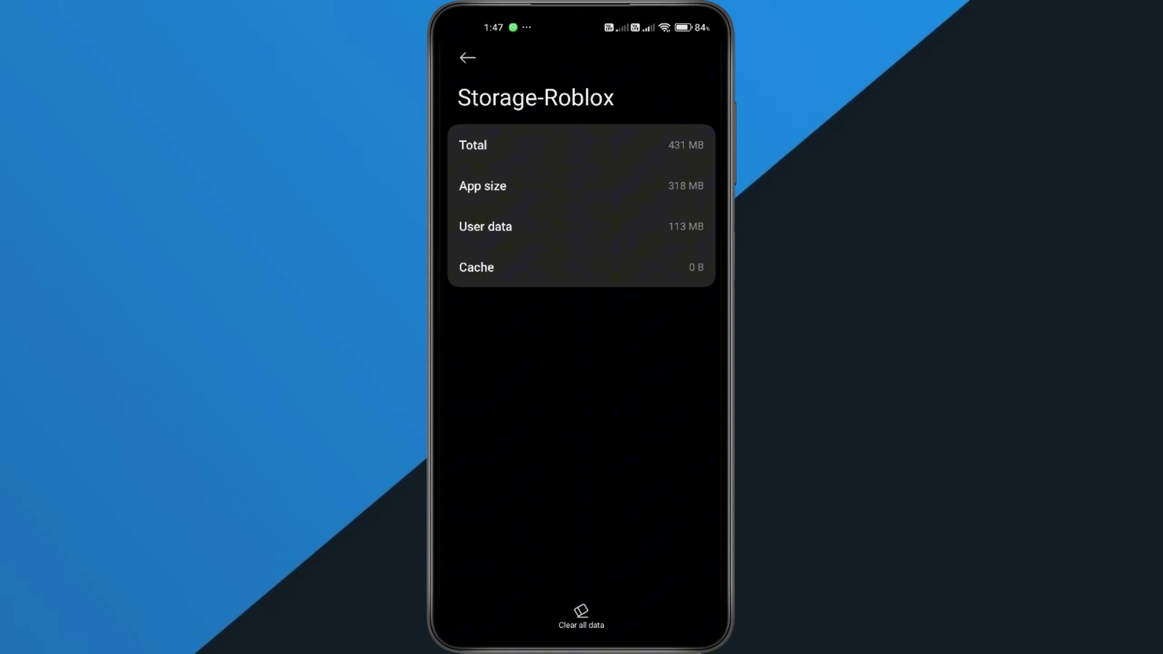
{"action": "key", "text": "super"}
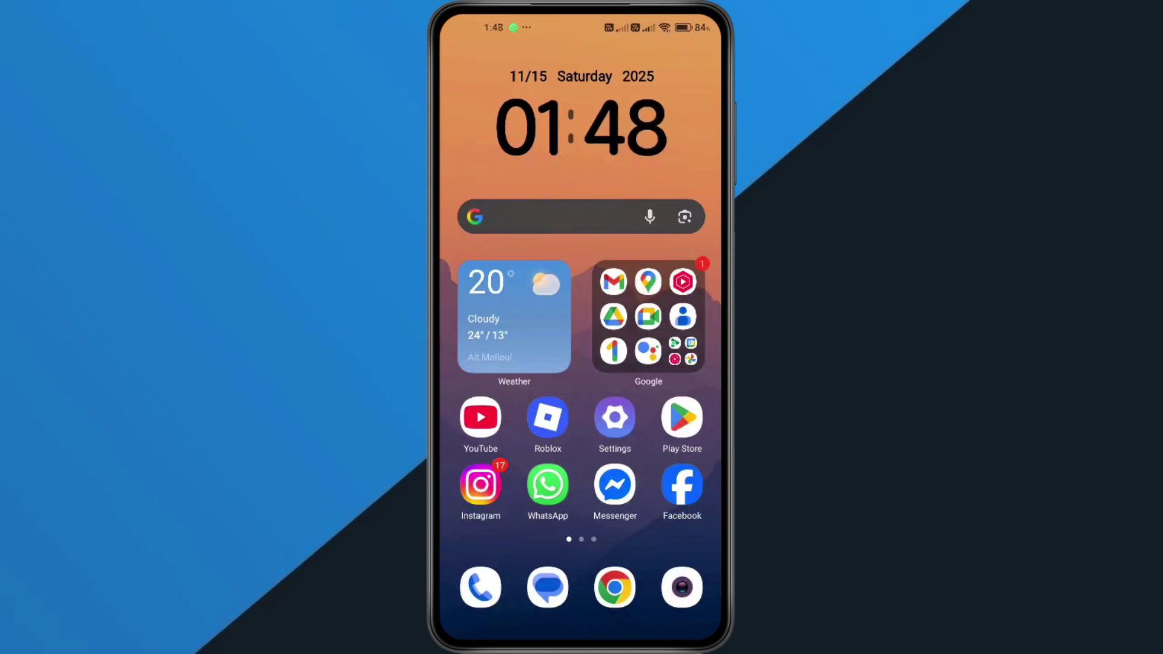
- Uninstall Roblox from its home-screen icon, then go back to the Play Store
{"action": "left_click", "coordinate": [547, 418]}
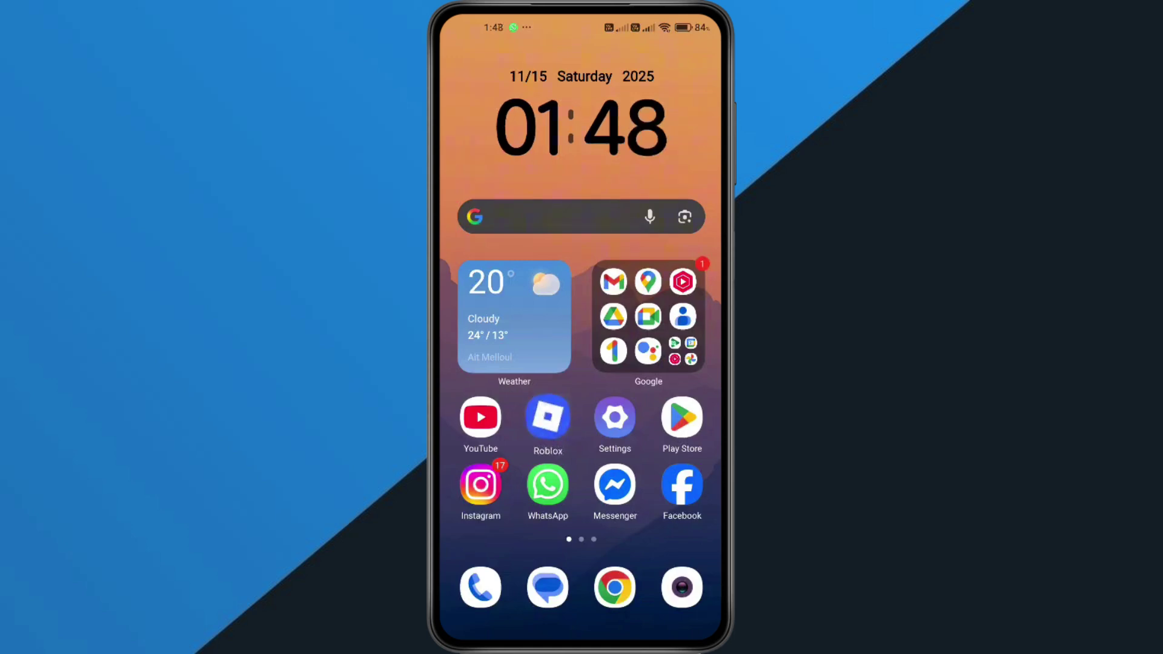
{"action": "left_click", "coordinate": [633, 366]}
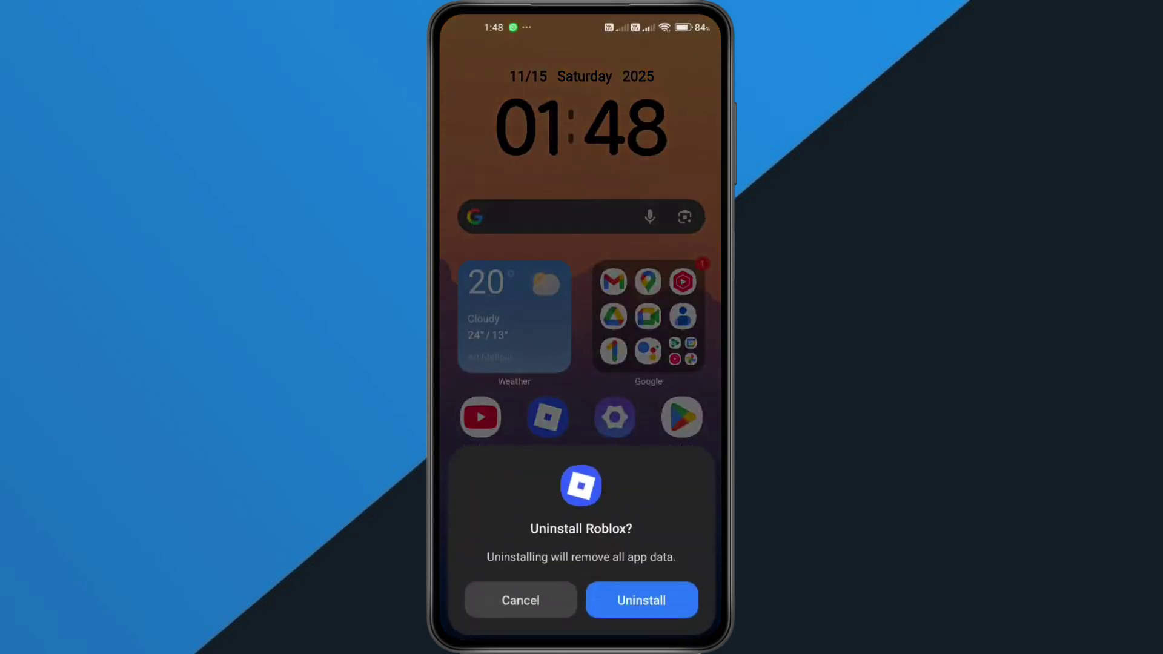
{"action": "left_click", "coordinate": [520, 600]}
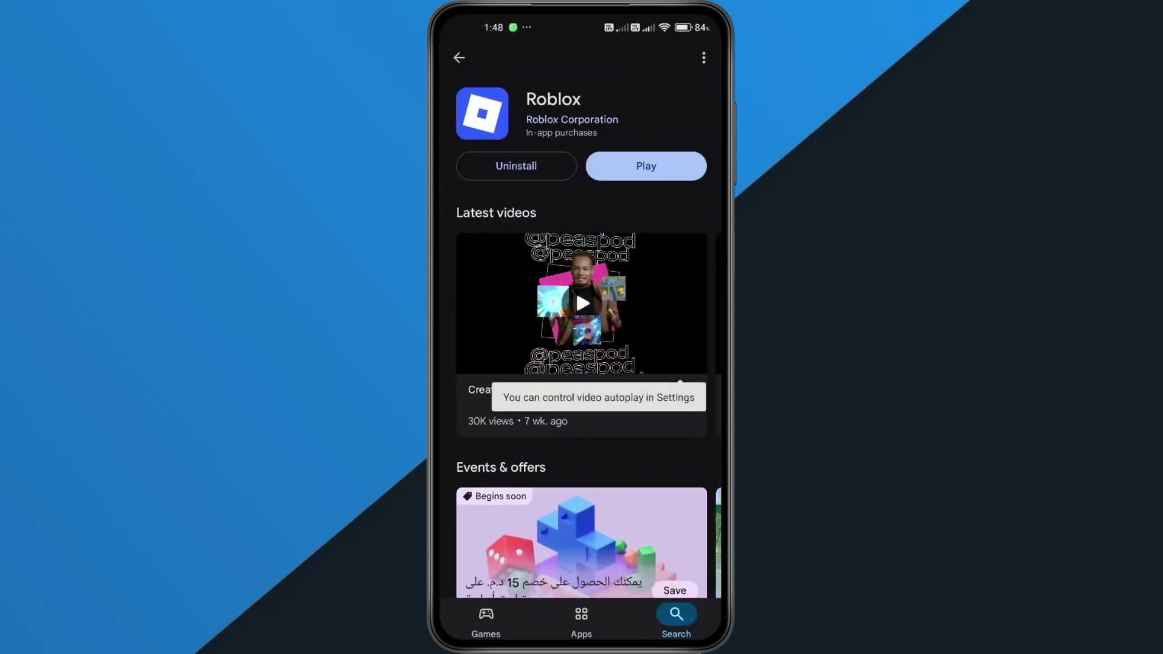
{"action": "left_click_drag", "start_coordinate": [654, 305], "coordinate": [473, 305]}
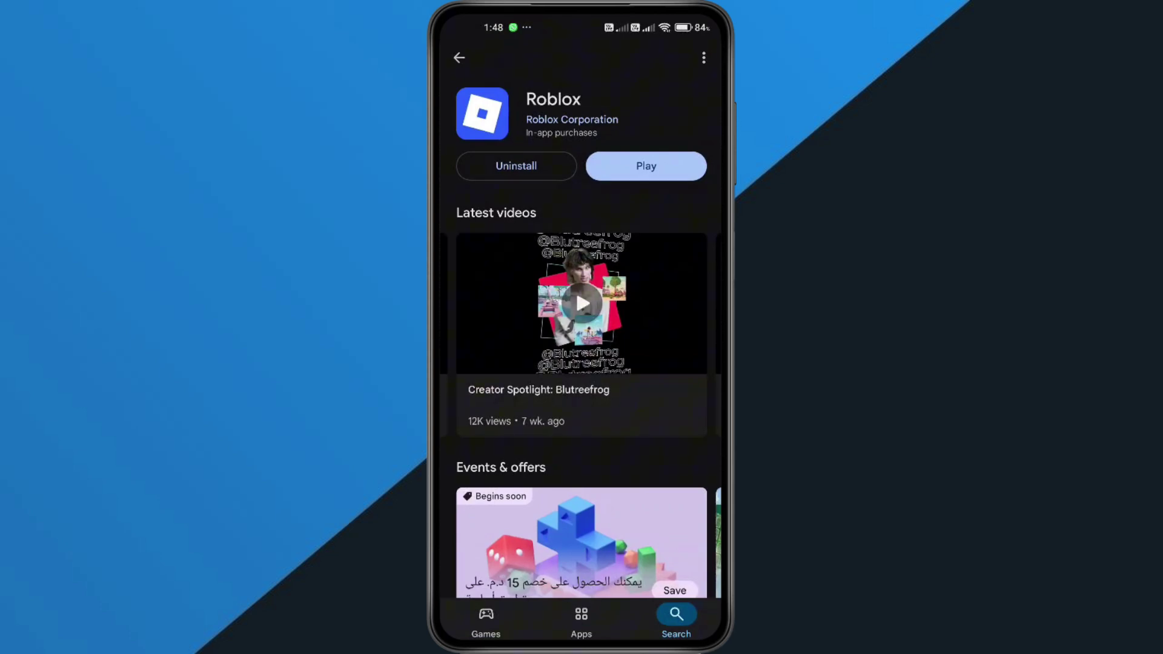
{"action": "left_click_drag", "start_coordinate": [582, 641], "coordinate": [581, 408]}
{"action": "left_click", "coordinate": [681, 416]}
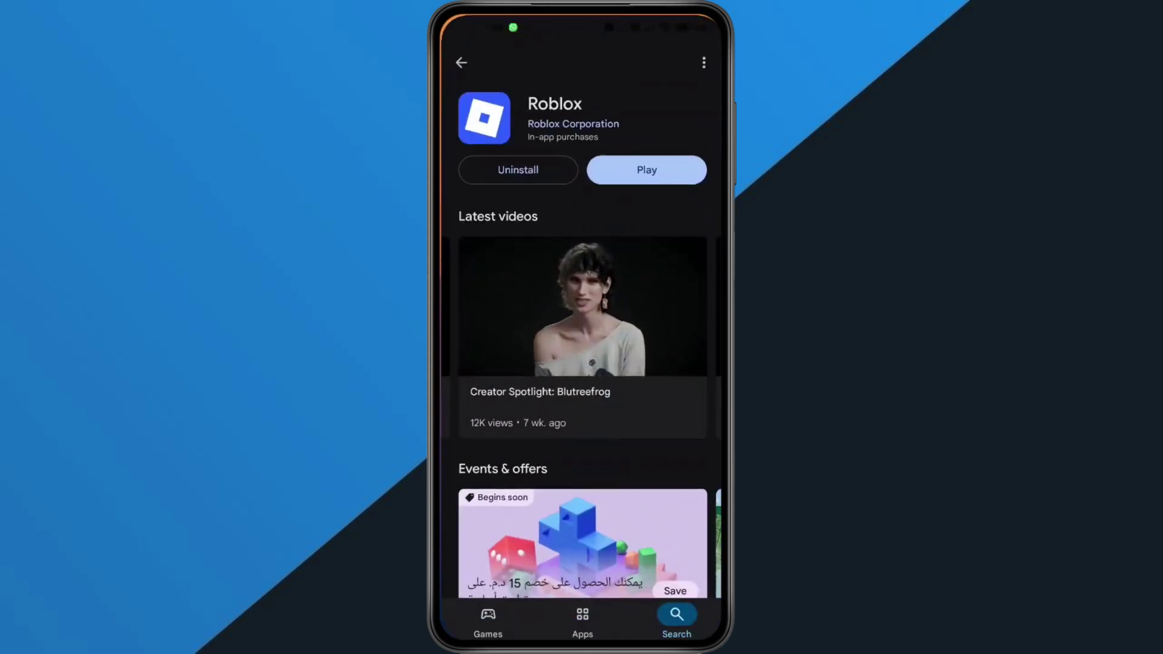
- Search the store for cloudflare and open the 1.1.1.1 + WARP: Safer Internet page
{"action": "left_click", "coordinate": [676, 614]}
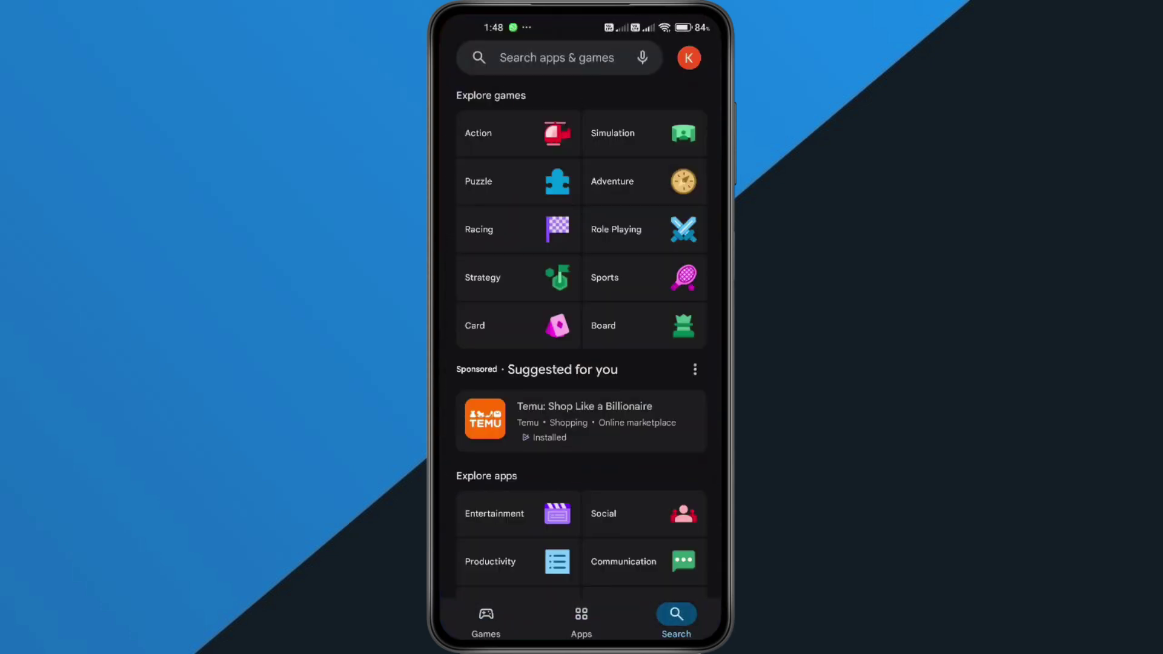
{"action": "left_click", "coordinate": [556, 58]}
{"action": "type", "text": "clo"}
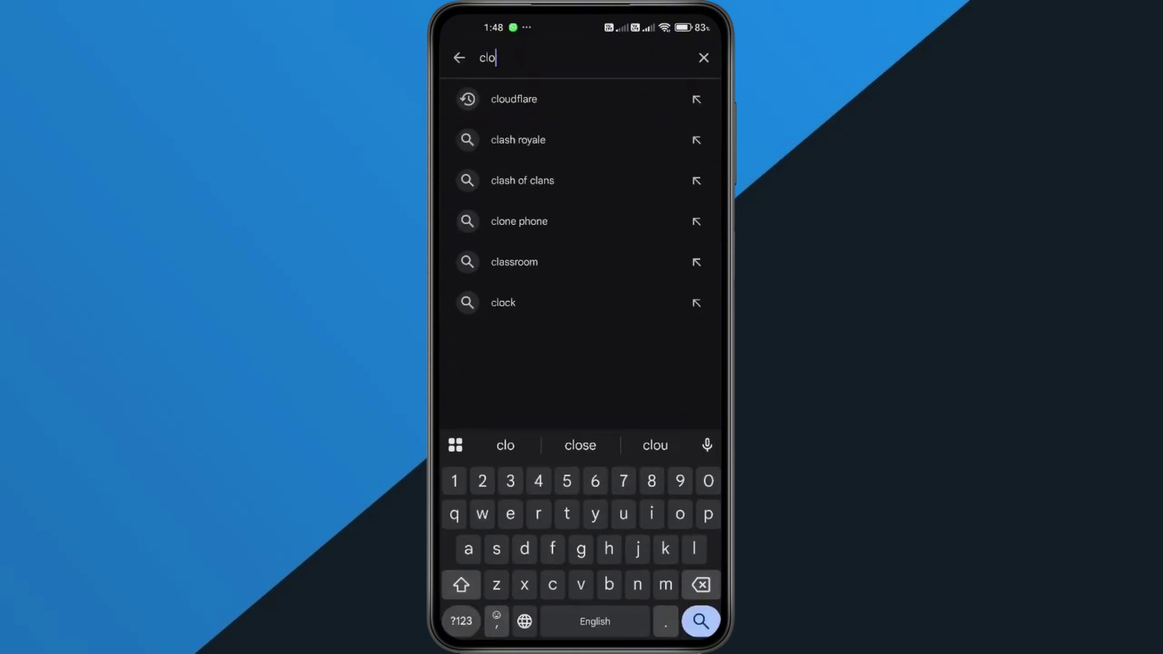
{"action": "left_click", "coordinate": [513, 100]}
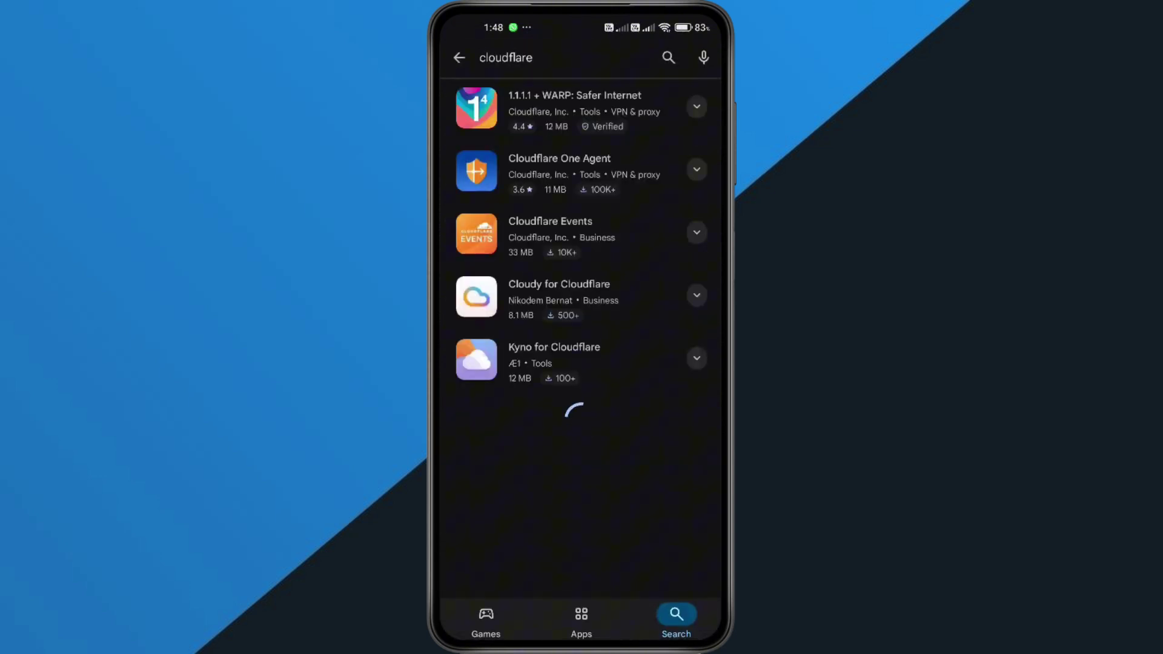
{"action": "left_click", "coordinate": [575, 95]}
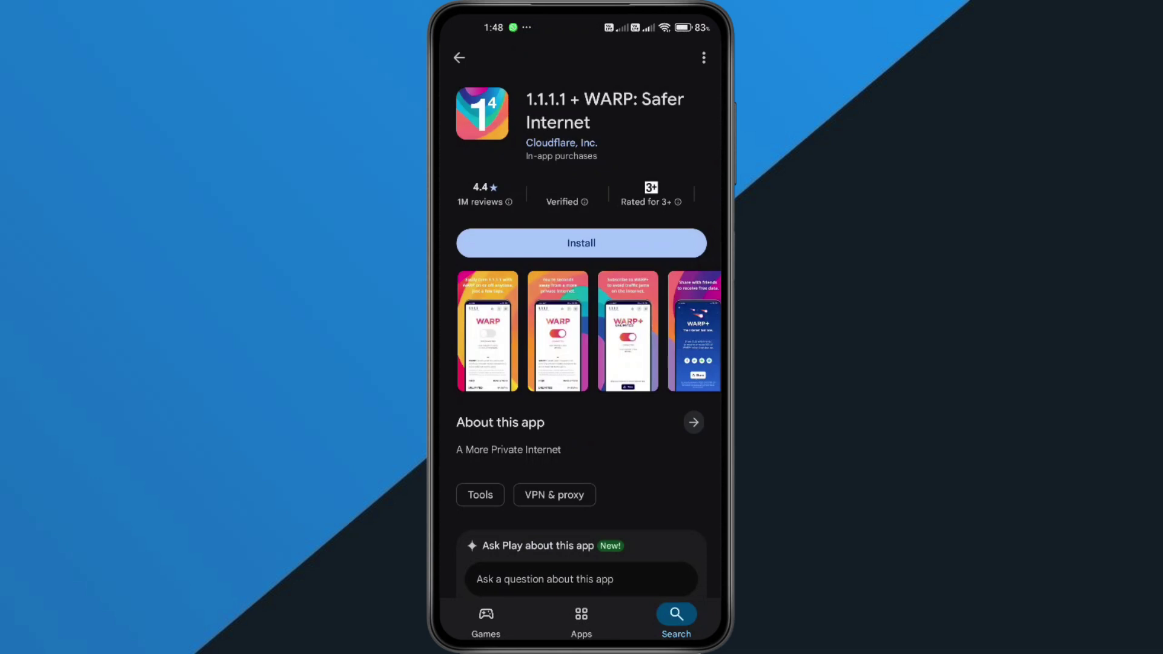